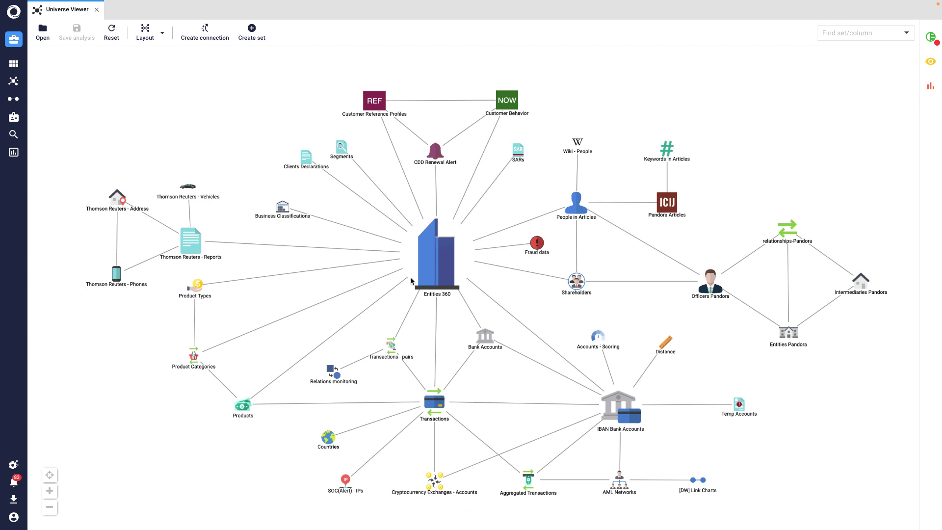
Scroll up and down through the view to survey the available sets.
scroll(410, 277, "up", 1)
scroll(531, 337, "up", 1)
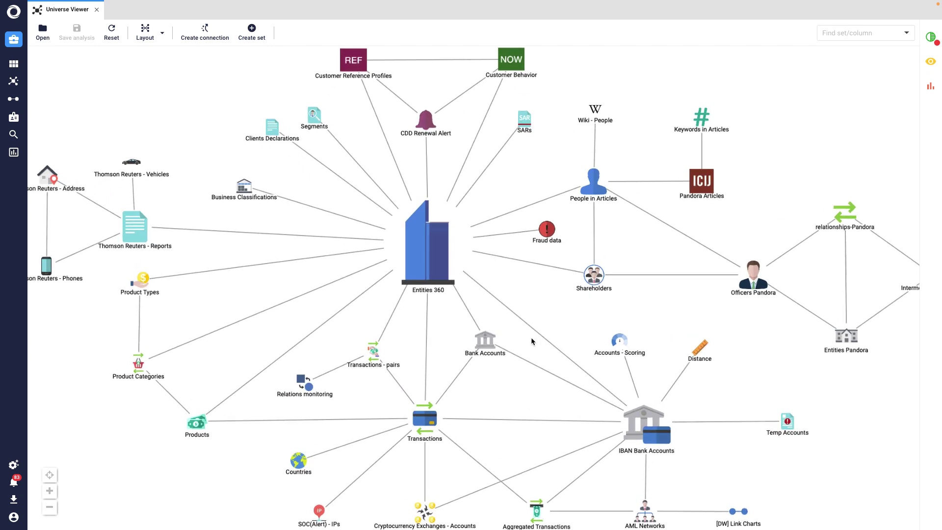
scroll(569, 323, "up", 1)
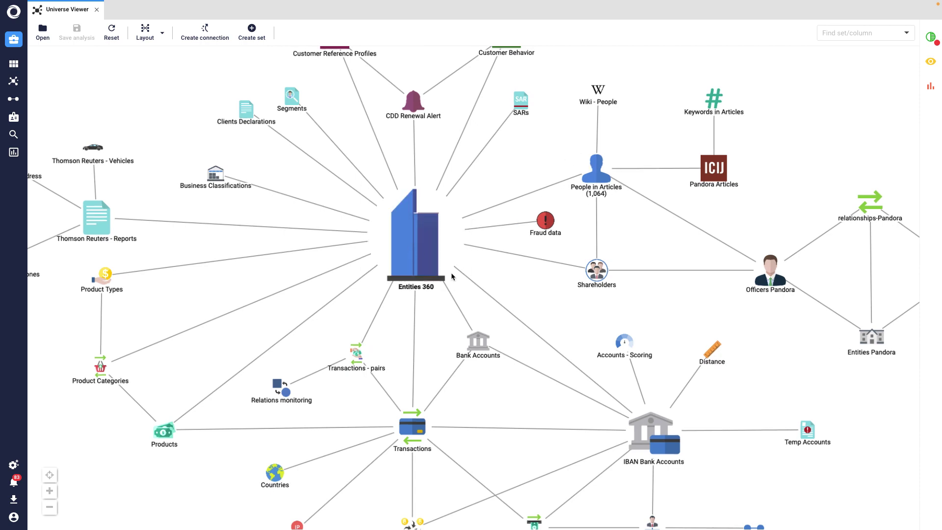
scroll(608, 325, "up", 1)
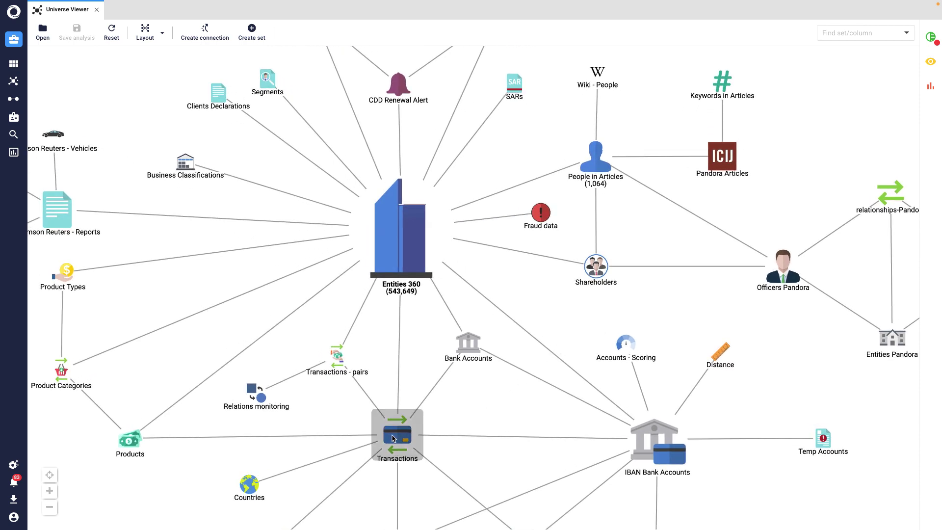
scroll(415, 454, "up", 2)
scroll(415, 454, "up", 1)
scroll(414, 454, "up", 1)
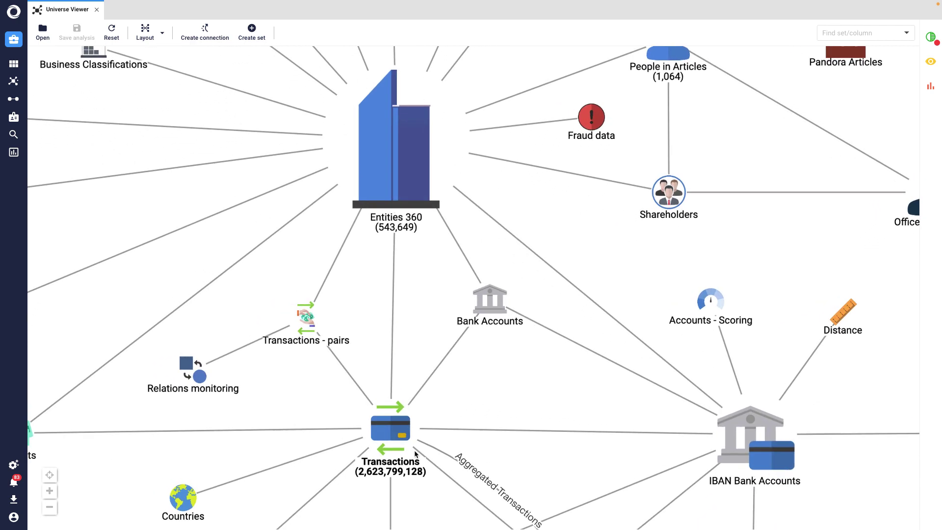
scroll(415, 454, "down", 2)
scroll(415, 454, "down", 1)
scroll(415, 454, "down", 1)
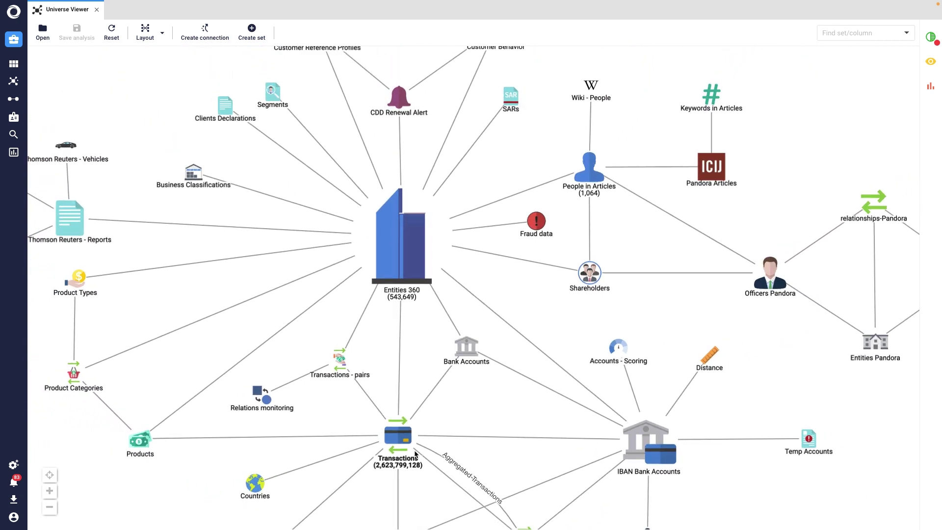
scroll(415, 454, "down", 1)
Bring the bottom sets into view and expand Analyses in the saved analyses list.
left_click_drag(439, 431, 438, 404)
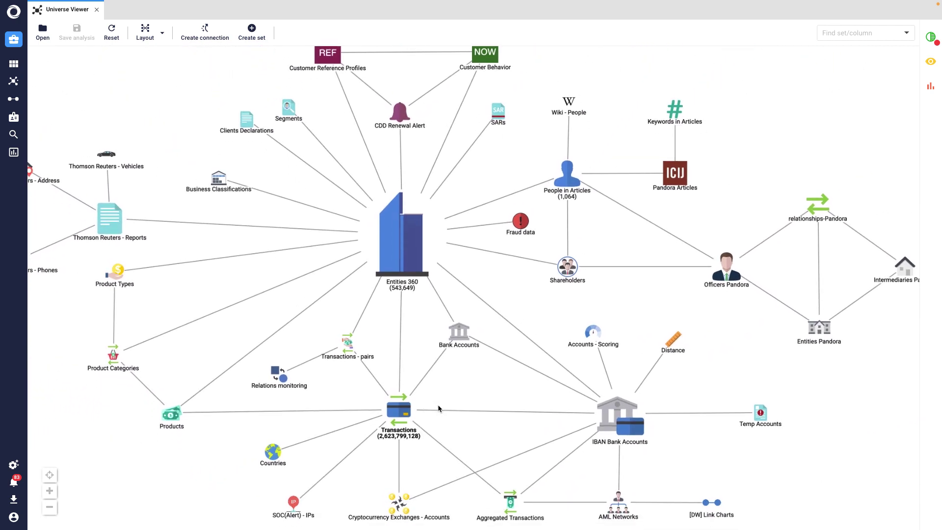
left_click(39, 30)
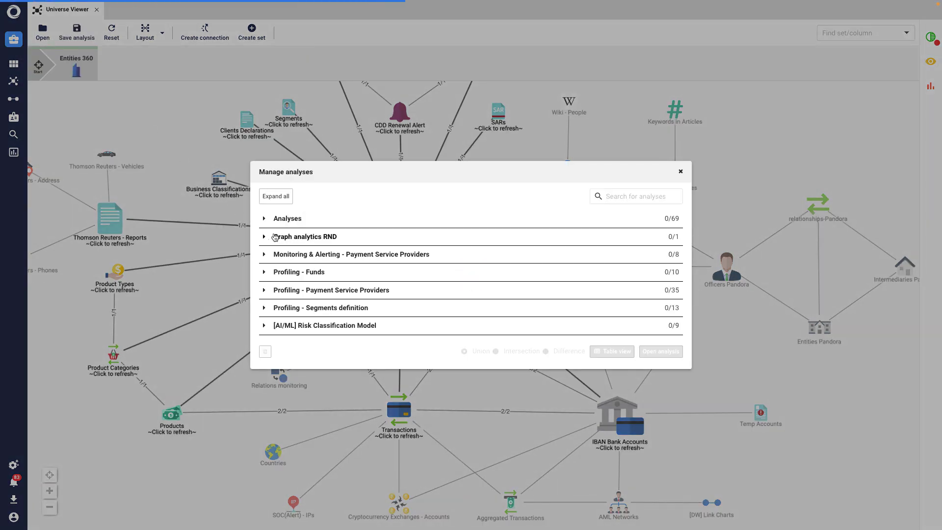
left_click(272, 219)
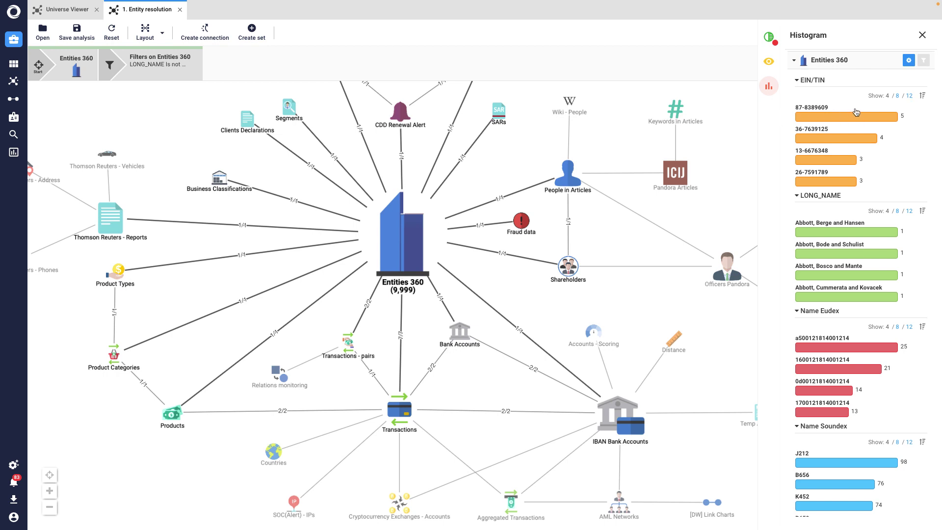
Open the Officers Pandora set's 50,443 records in a table tab.
scroll(856, 113, "down", 1)
scroll(856, 118, "down", 1)
scroll(856, 123, "down", 1)
scroll(856, 127, "down", 1)
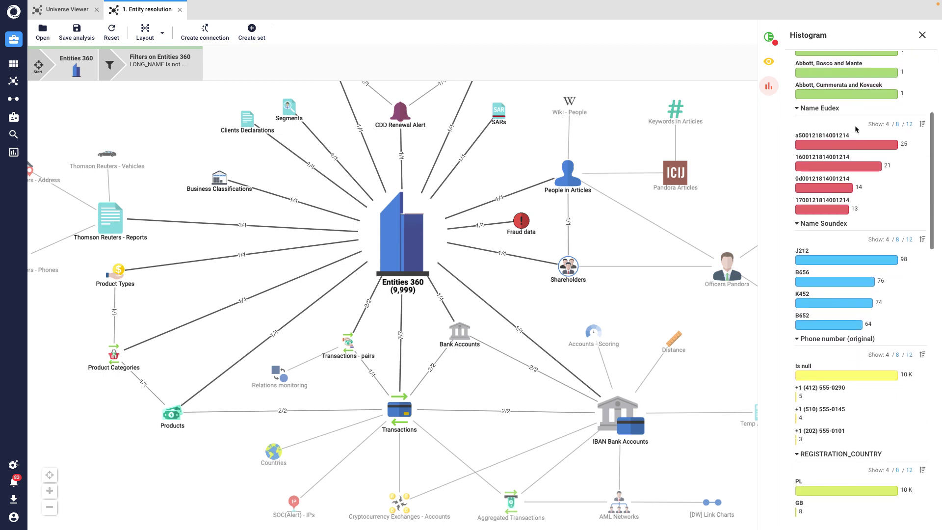
scroll(843, 385, "down", 1)
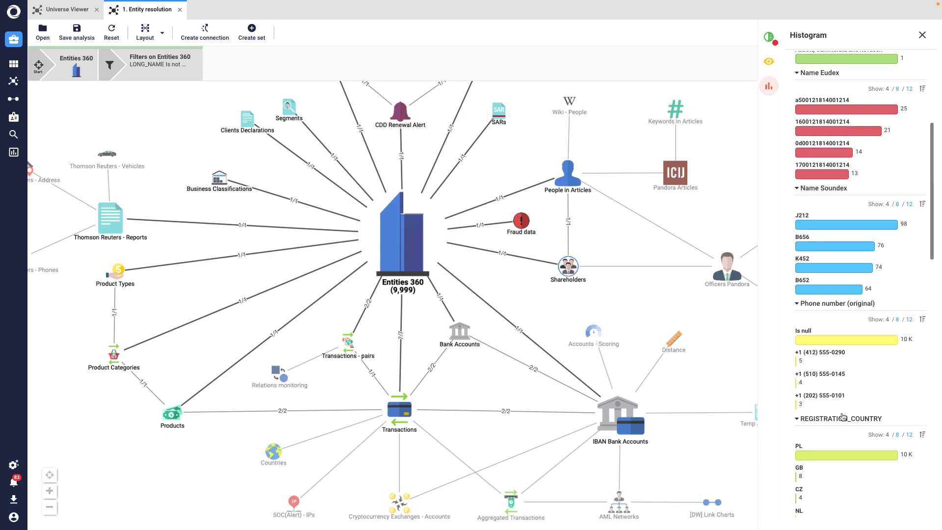
scroll(844, 407, "up", 8)
double_click(415, 246)
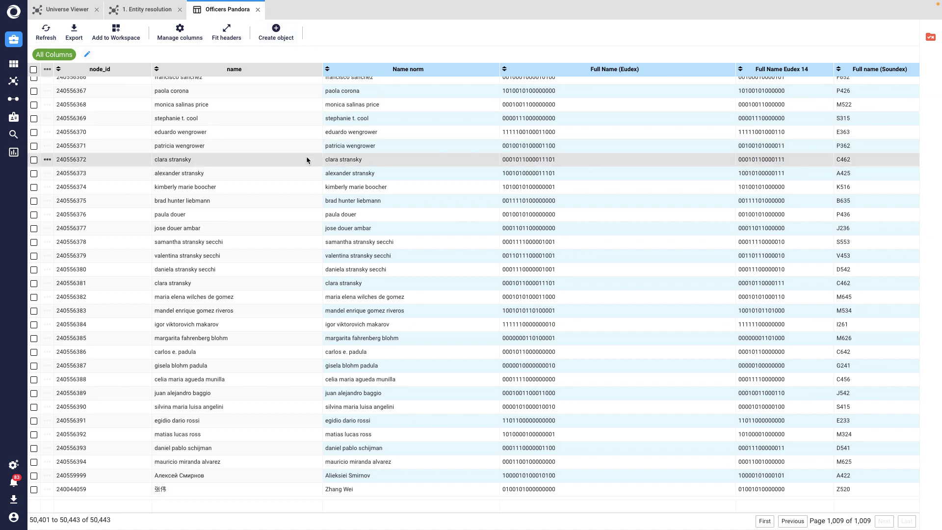
Scroll across the Officers Pandora table's columns and back to the top.
scroll(306, 160, "right", 1)
scroll(306, 160, "right", 2)
scroll(307, 159, "right", 2)
scroll(307, 160, "left", 1)
scroll(307, 160, "up", 1)
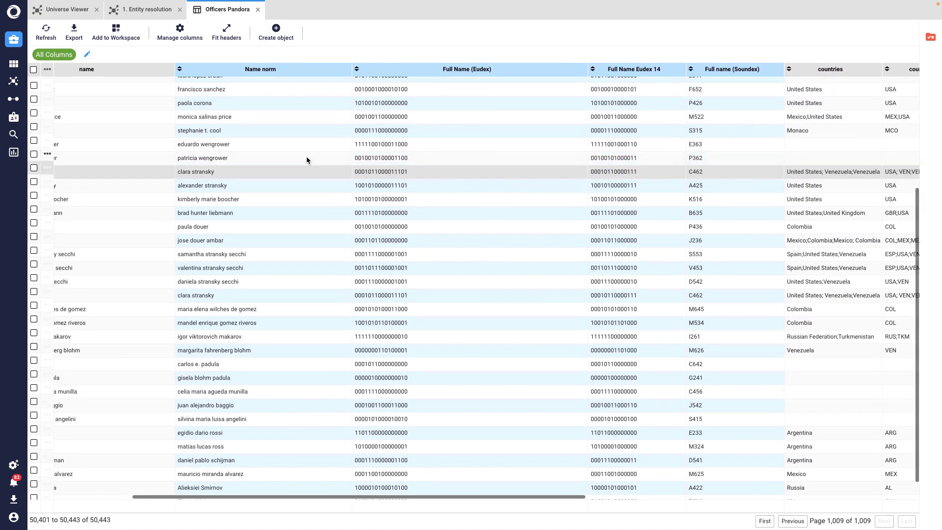
scroll(306, 160, "up", 1)
scroll(307, 159, "up", 1)
scroll(306, 159, "up", 1)
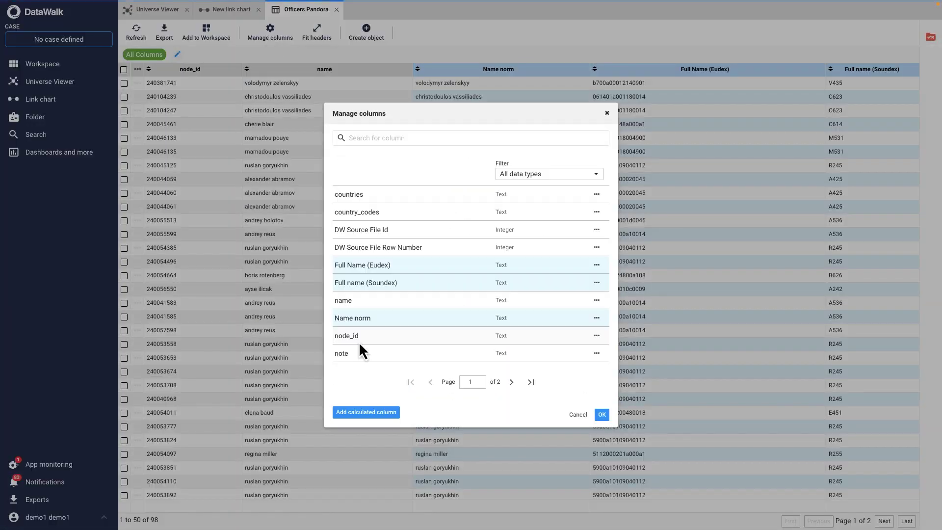
Add an Eudex column 'Eudex Name' from Name norm, then link Officers Pandora to Shareholders.
left_click(366, 412)
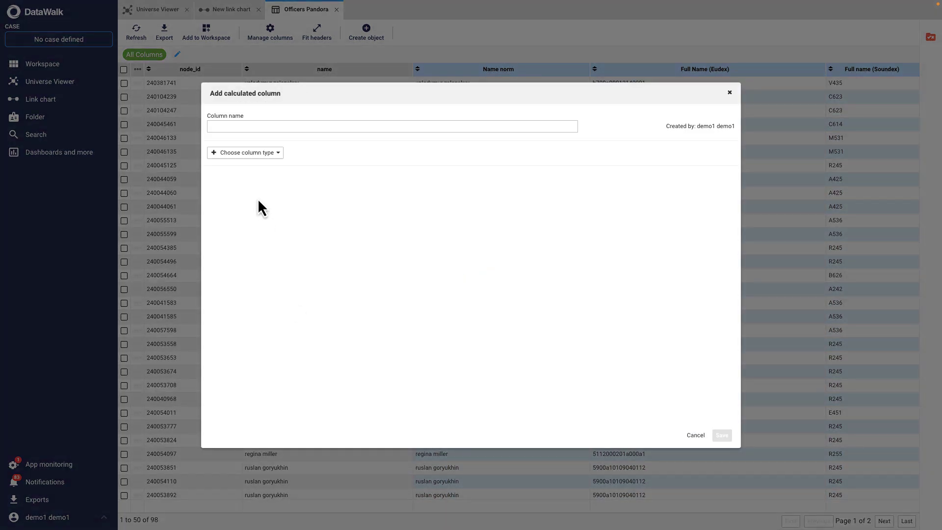
left_click(251, 153)
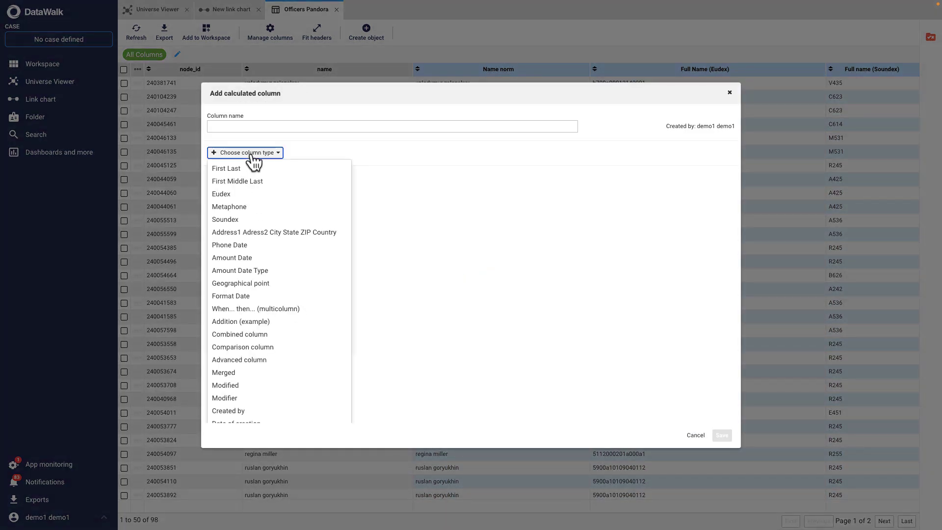
left_click(254, 196)
left_click(409, 238)
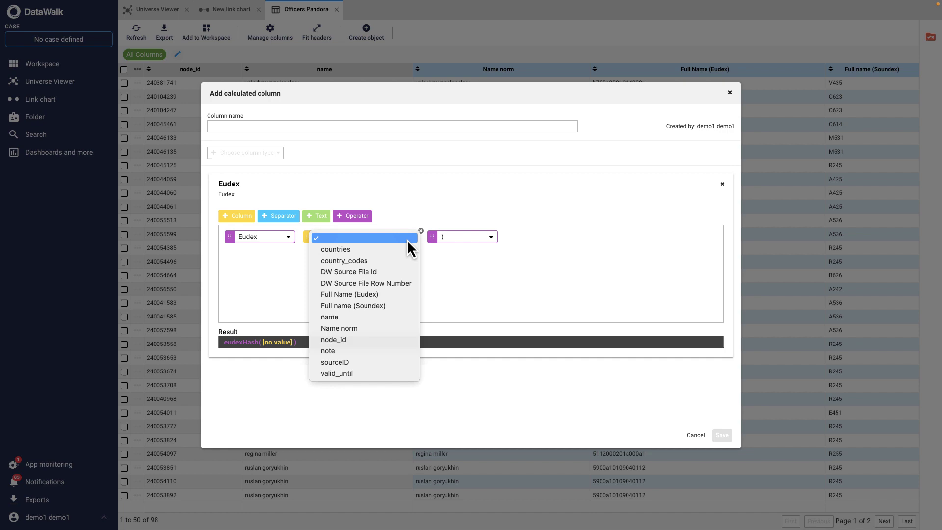
left_click(397, 328)
left_click(315, 127)
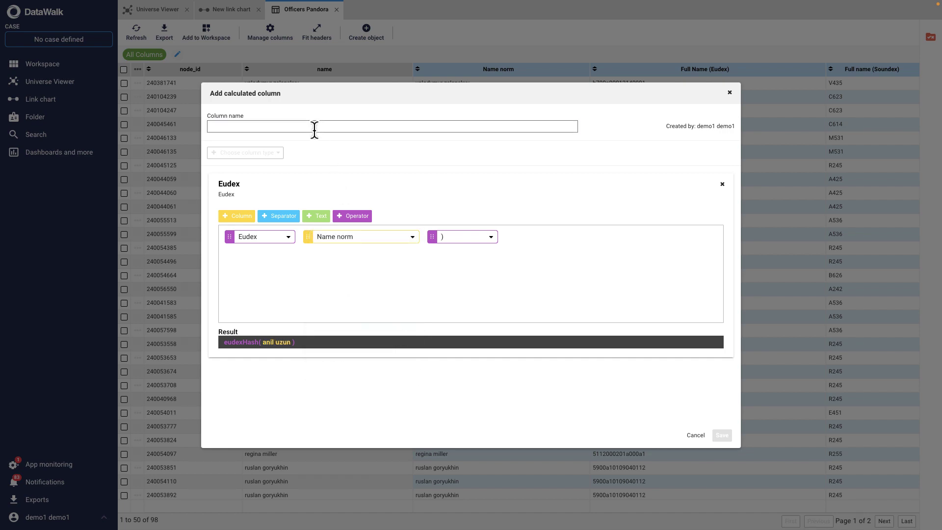
type("Eudex Name")
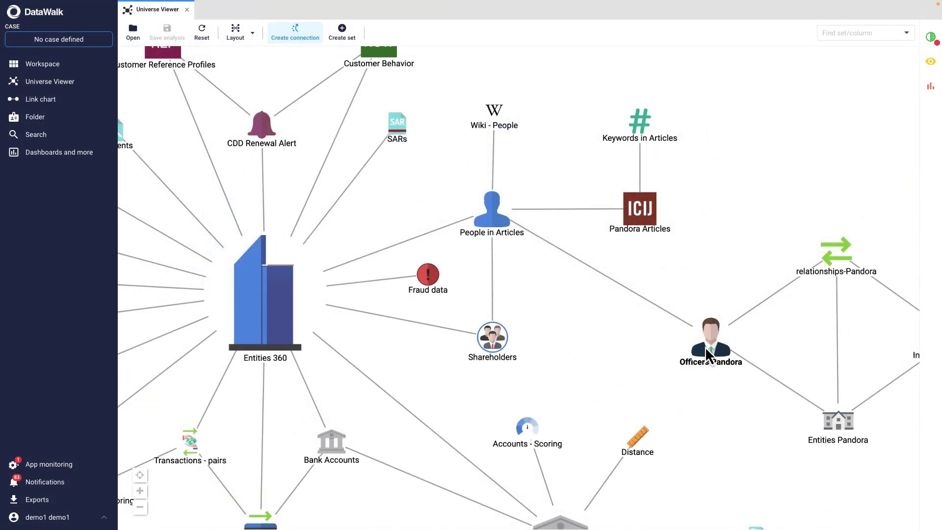
left_click(493, 344)
mouse_move(716, 346)
left_mouse_down()
mouse_move(555, 266)
mouse_move(494, 338)
left_mouse_up()
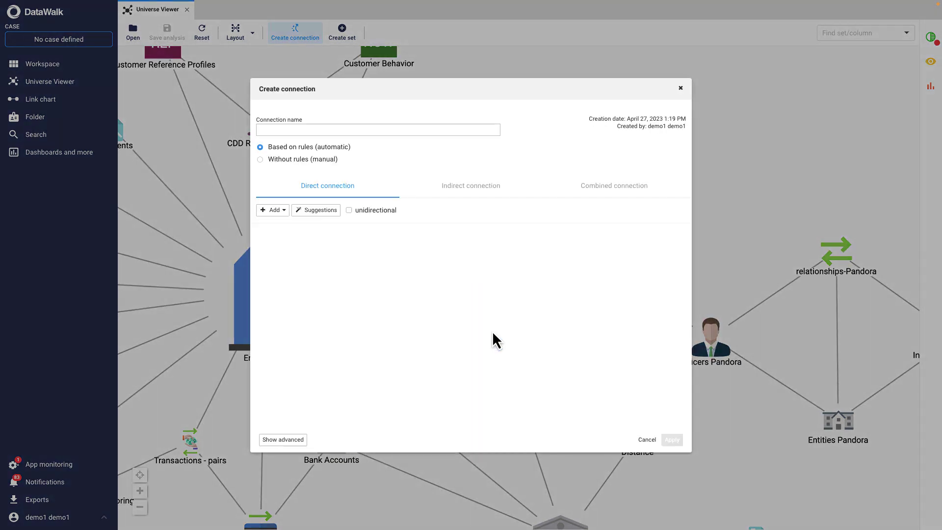
Add a text-match rule pairing Officers Pandora's Full Name (Eudex) with Shareholders' Eudex name.
left_click(280, 214)
left_click(291, 227)
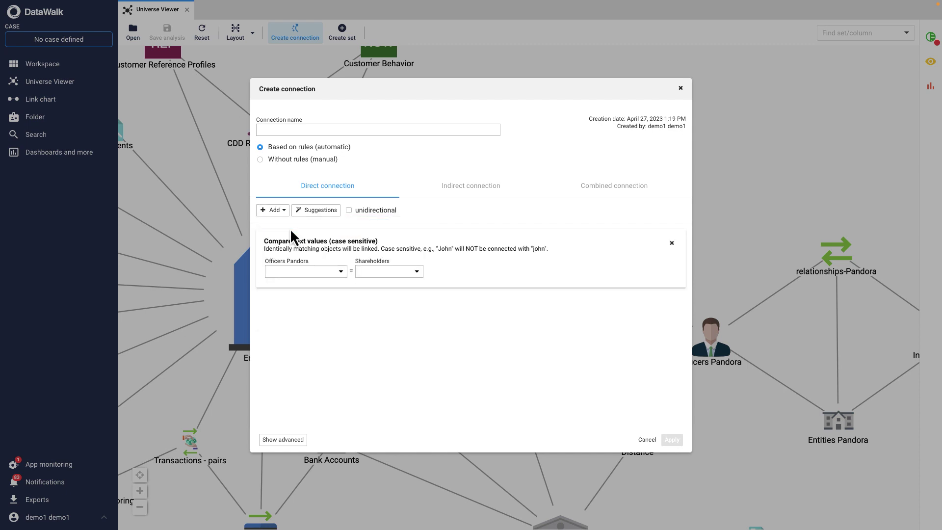
left_click(343, 269)
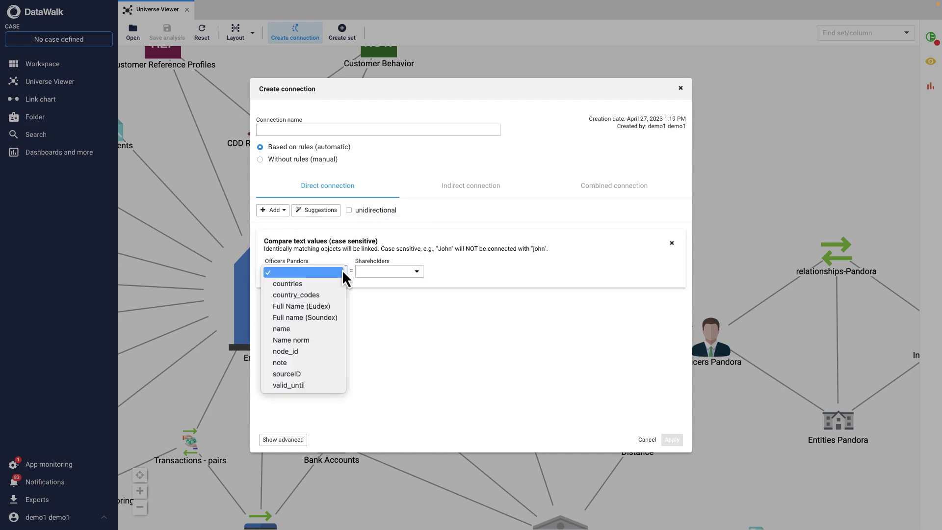
left_click(331, 306)
left_click(404, 275)
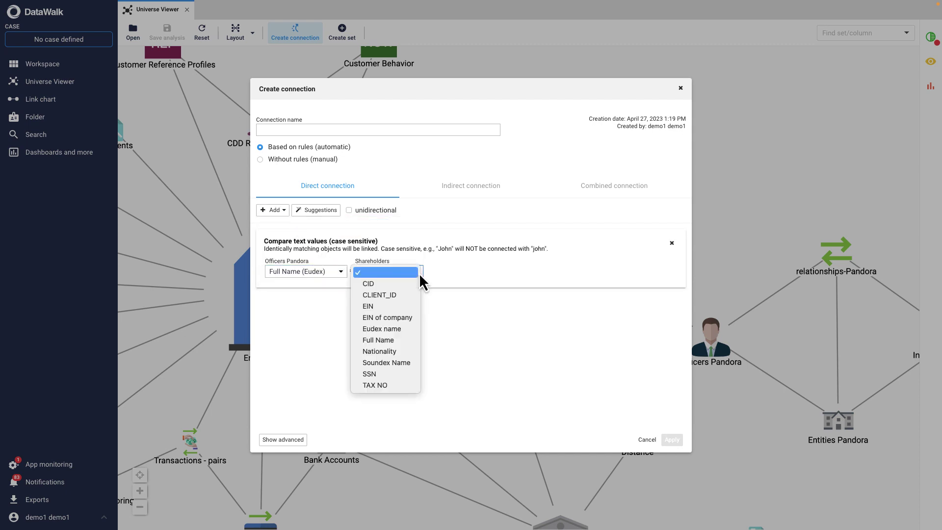
left_click(400, 328)
Add a second text-match rule pairing country_codes with Shareholders' Nationality.
left_click(278, 214)
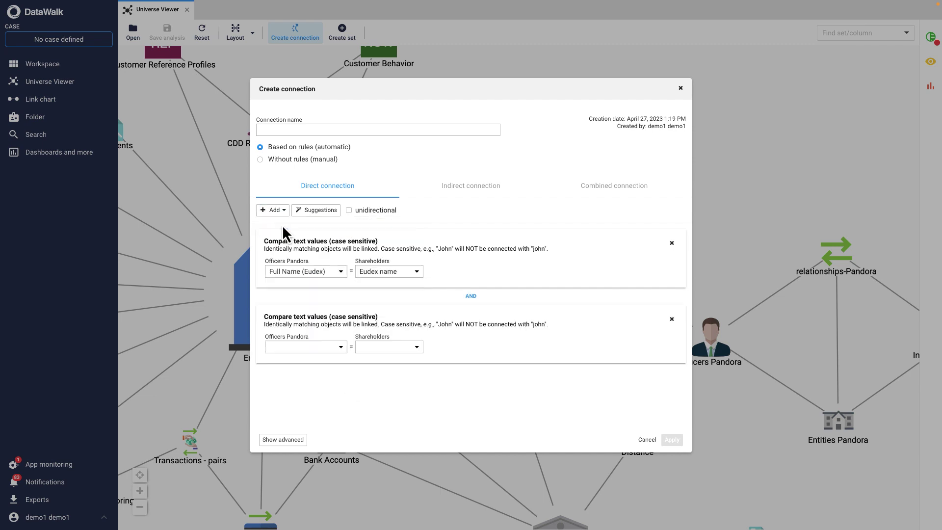
left_click(339, 347)
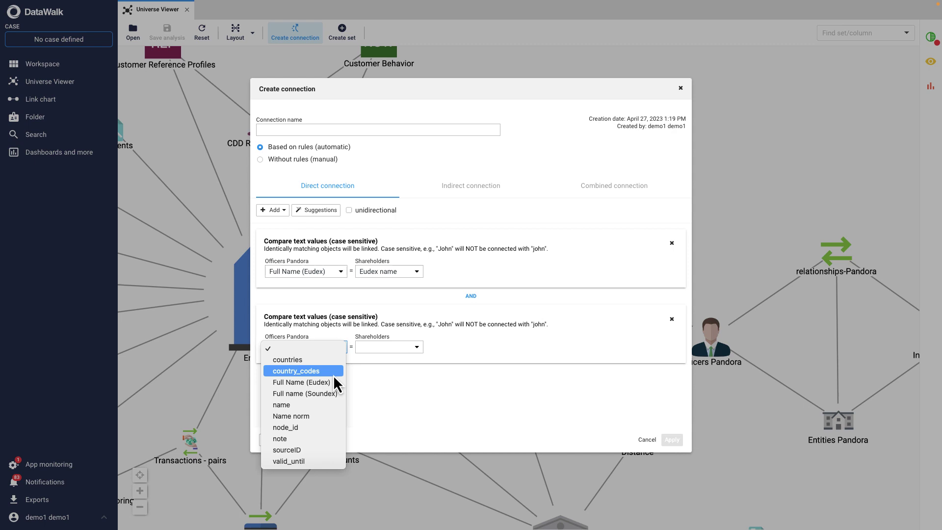
left_click(333, 372)
left_click(378, 350)
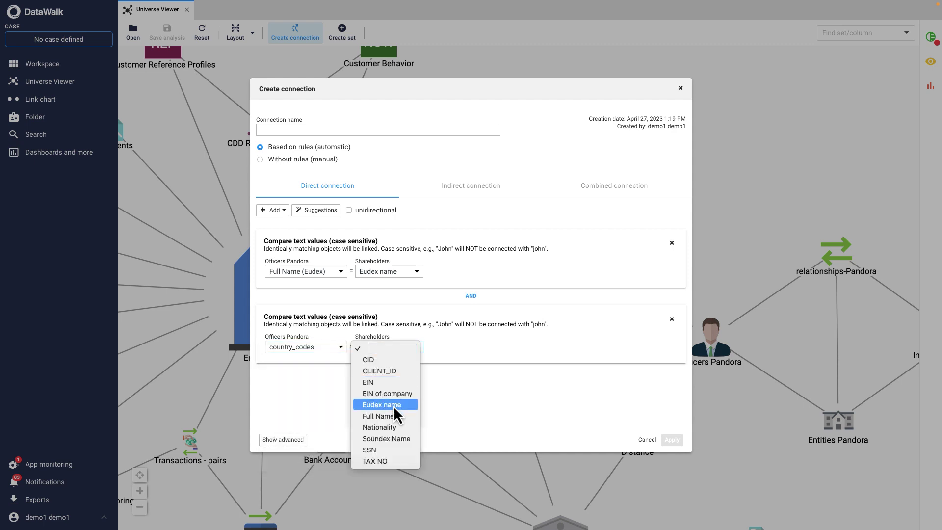
left_click(396, 429)
Name the connection 'Eudex Name + Country' and apply it.
left_click(311, 130)
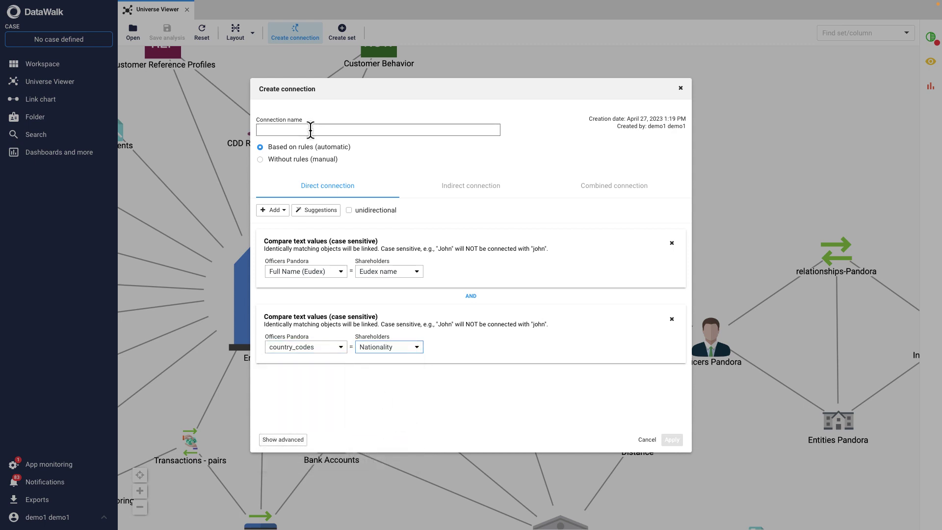
type("Eudex Name + Country")
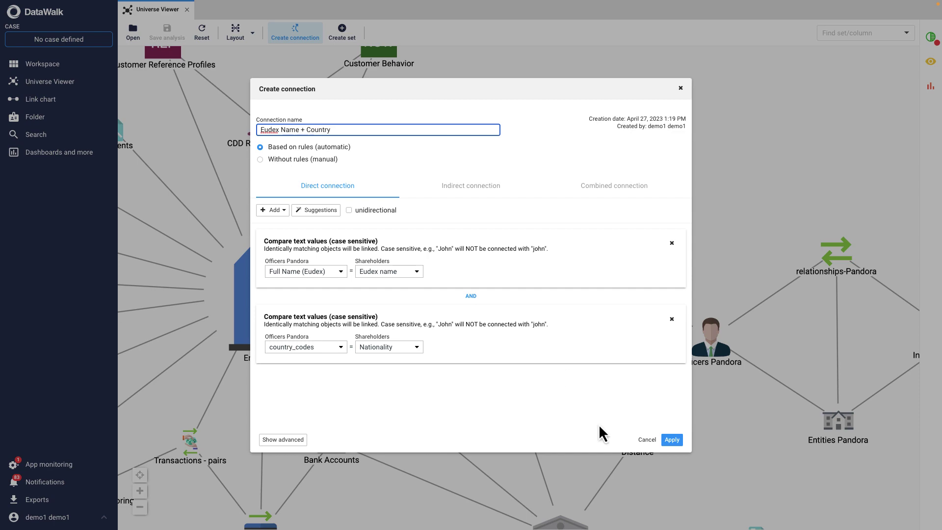
left_click(669, 440)
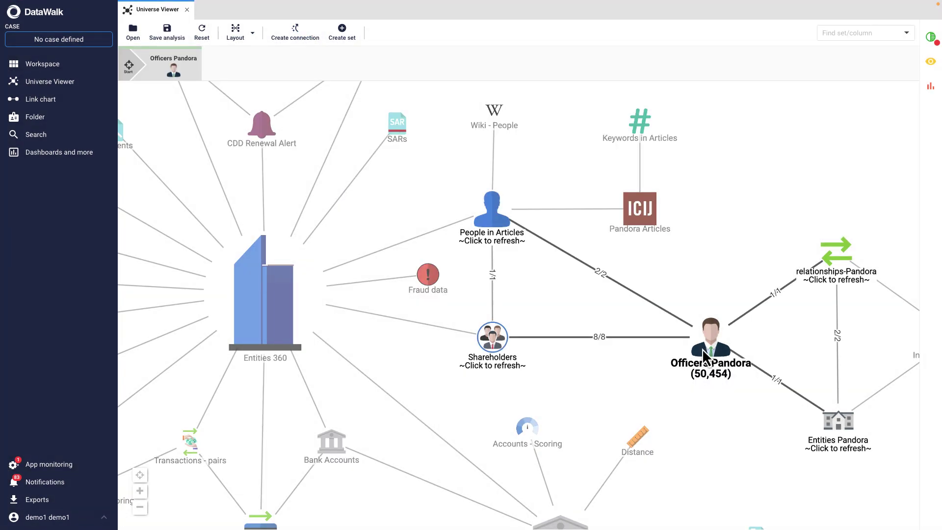
Review the Advanced matching connection's rules and close them unchanged.
left_click(658, 339)
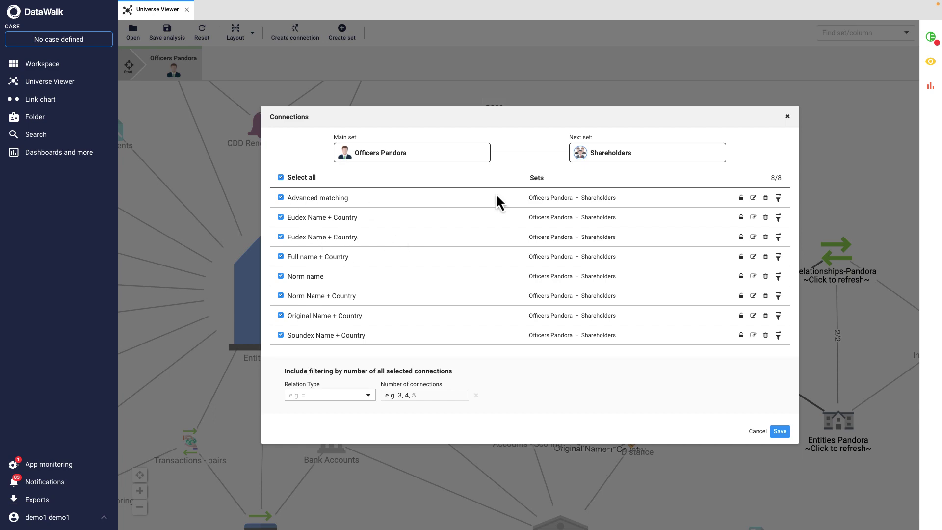
left_click(754, 197)
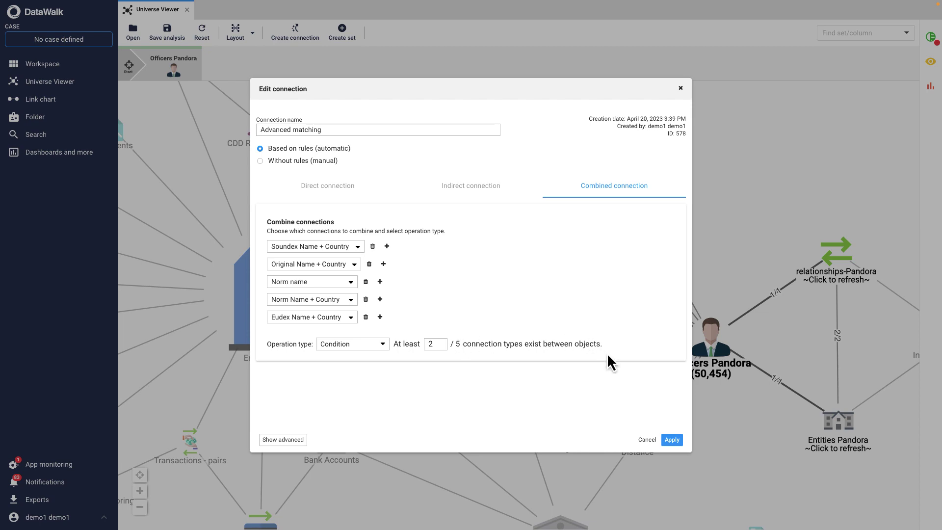
left_click(646, 448)
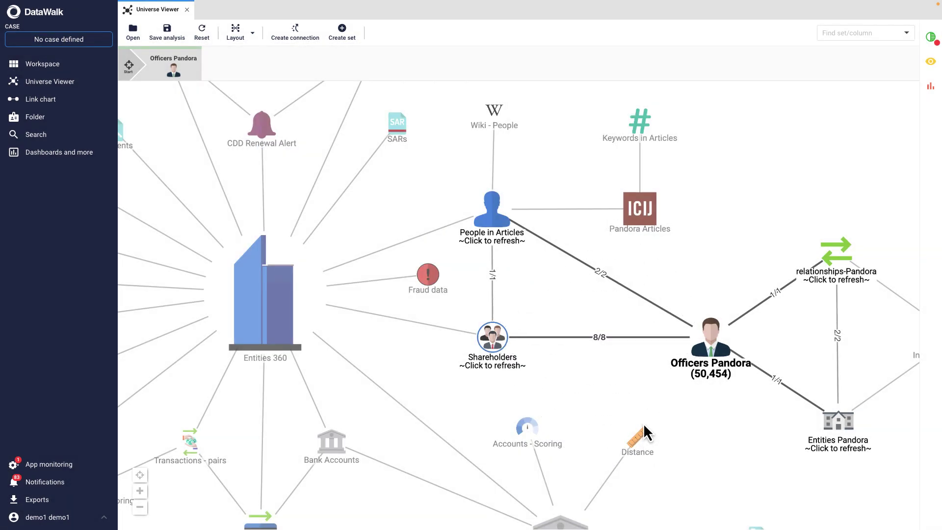
Keep only Advanced matching among the Officers–Shareholders connections and save.
left_click(602, 337)
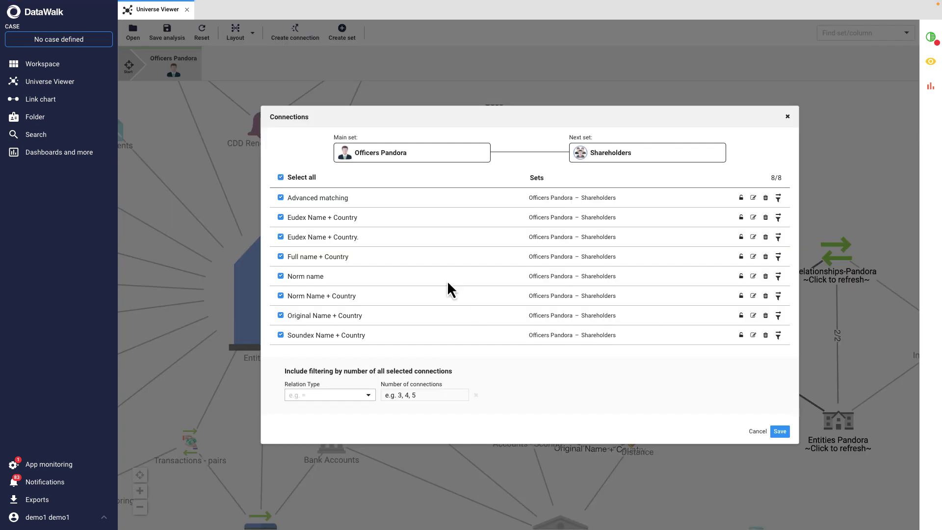
left_click(281, 198)
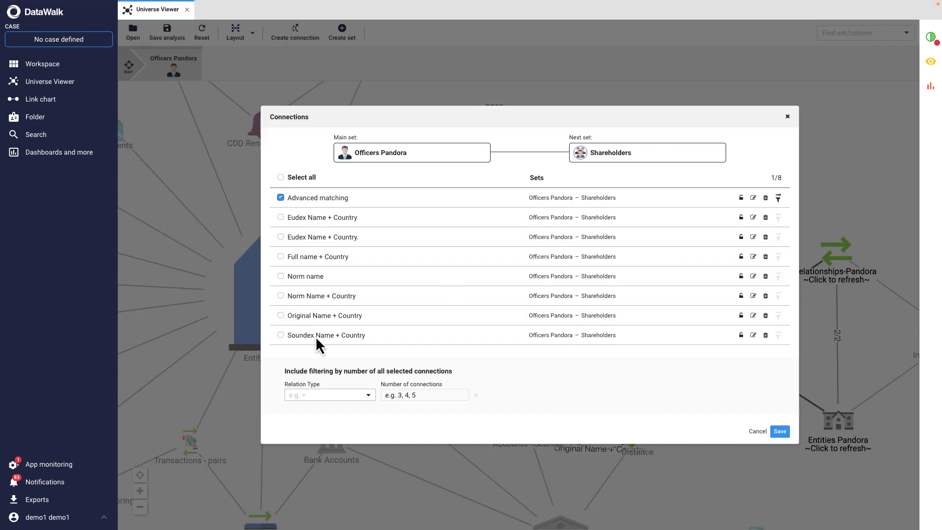
left_click(368, 395)
left_click(781, 432)
left_click(781, 433)
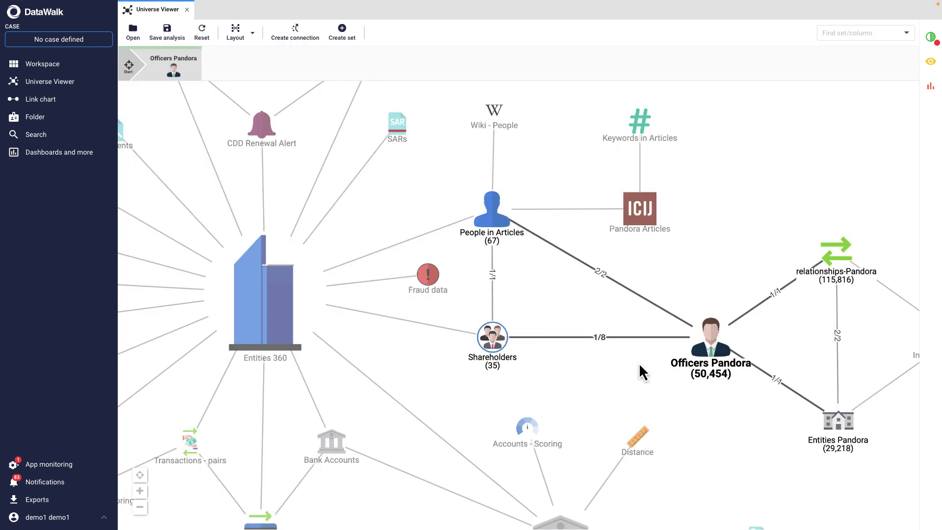
Open the matched Shareholders as a new link chart and browse the linked shareholder–officer pairs.
right_click(484, 340)
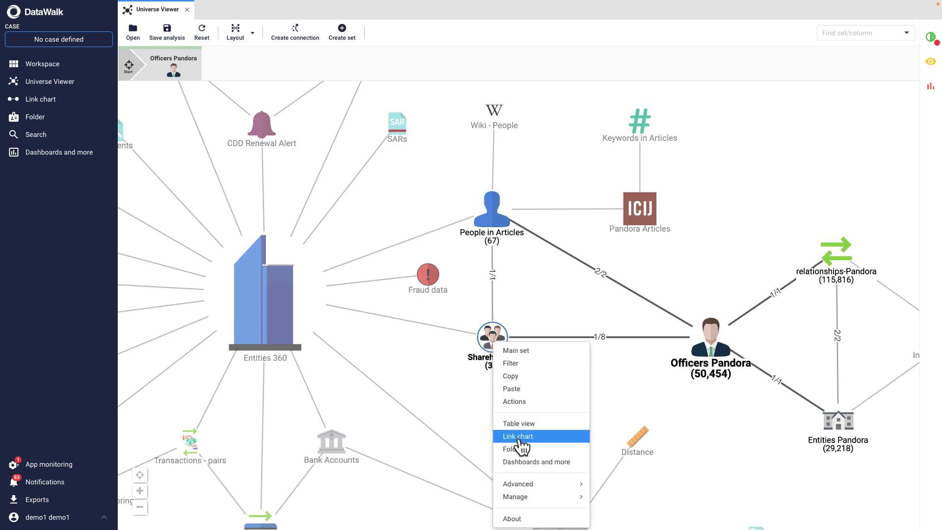
left_click(520, 436)
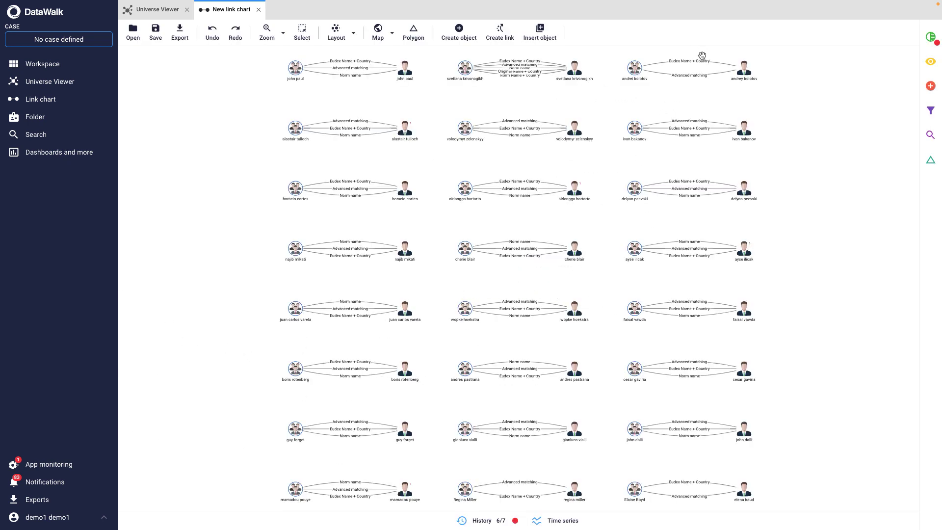
scroll(703, 56, "up", 5)
scroll(732, 252, "down", 2)
mouse_move(725, 262)
left_mouse_down()
mouse_move(598, 364)
mouse_move(678, 162)
left_mouse_up()
scroll(598, 364, "down", 2)
scroll(595, 367, "down", 3)
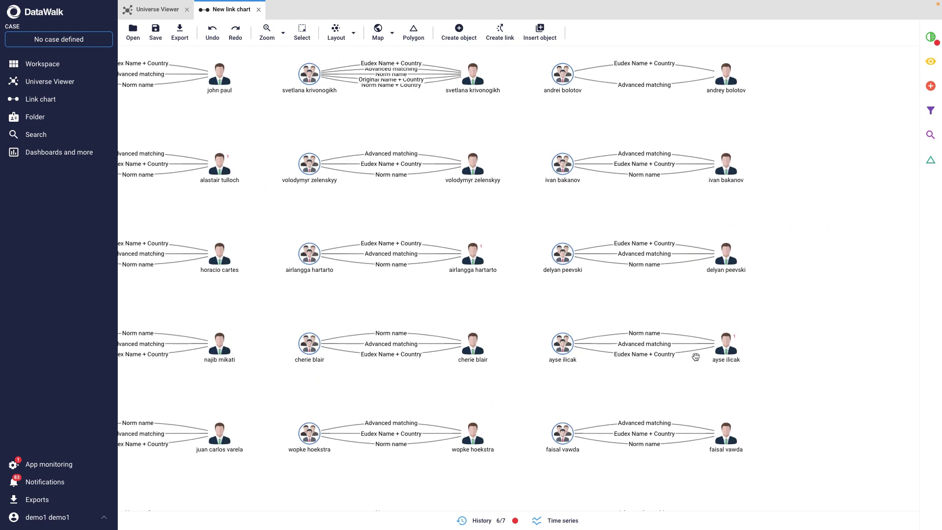
scroll(696, 356, "up", 3)
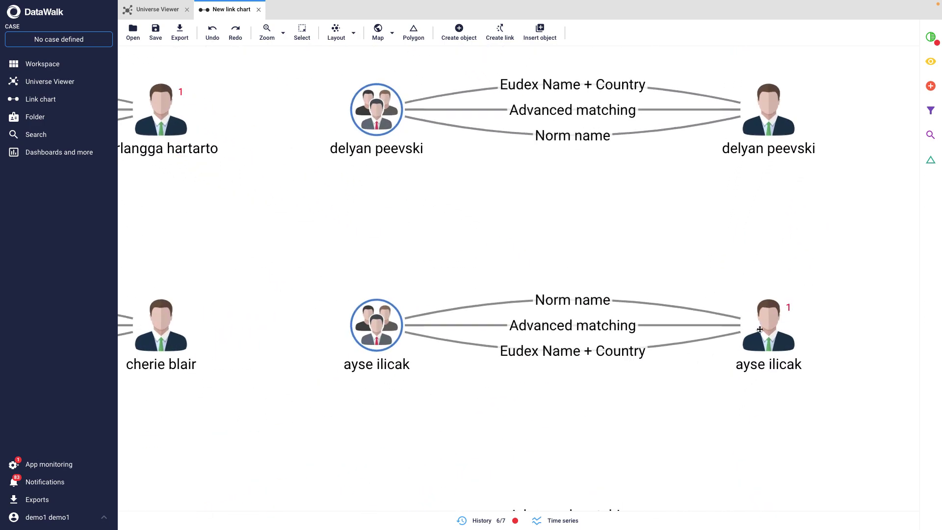
right_click(765, 329)
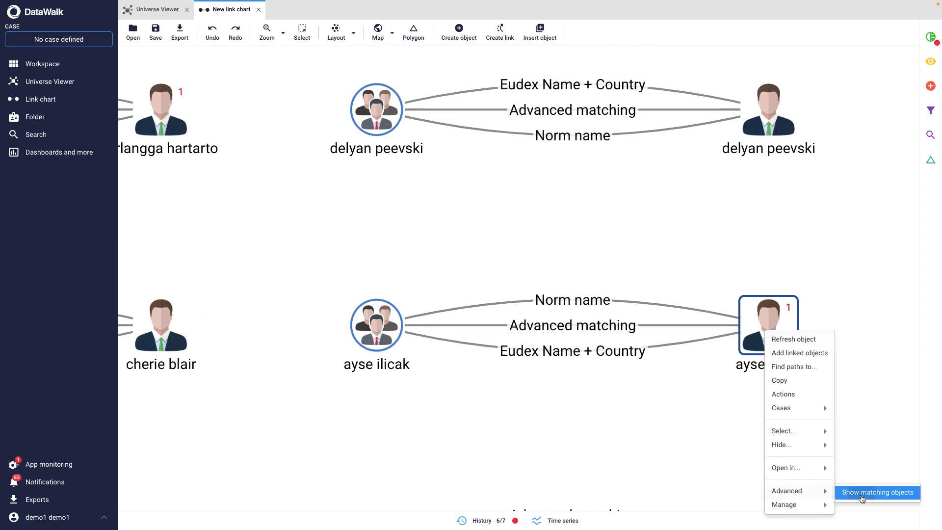
left_click(878, 492)
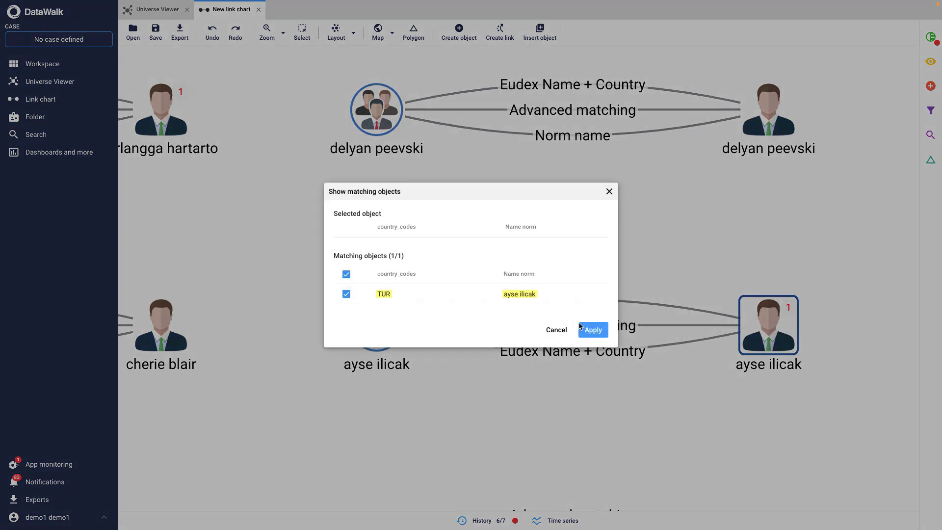
left_click(584, 327)
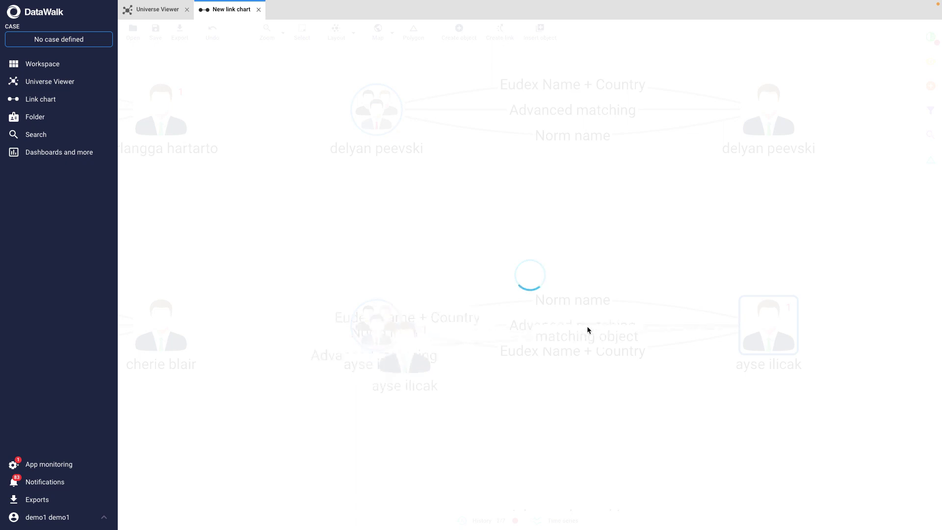
left_click_drag(525, 412, 611, 487)
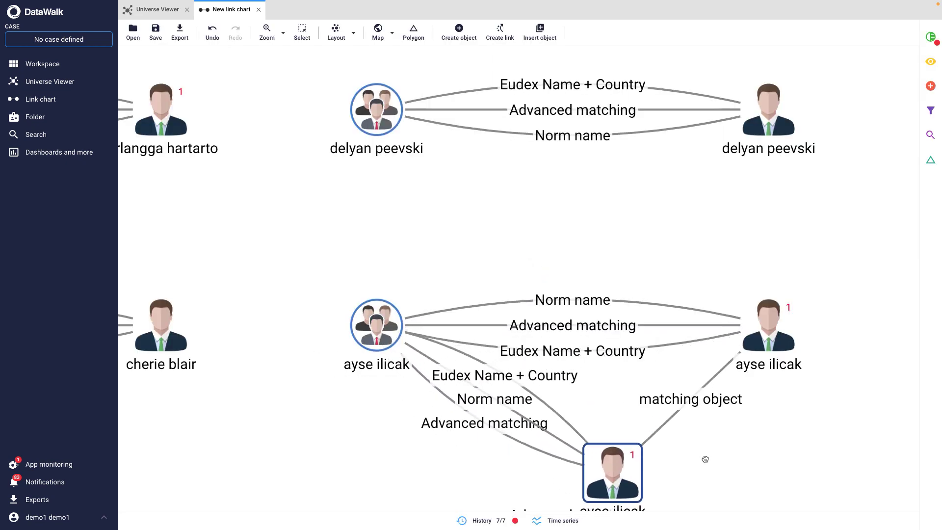
left_click_drag(706, 460, 654, 292)
left_click_drag(544, 301, 543, 282)
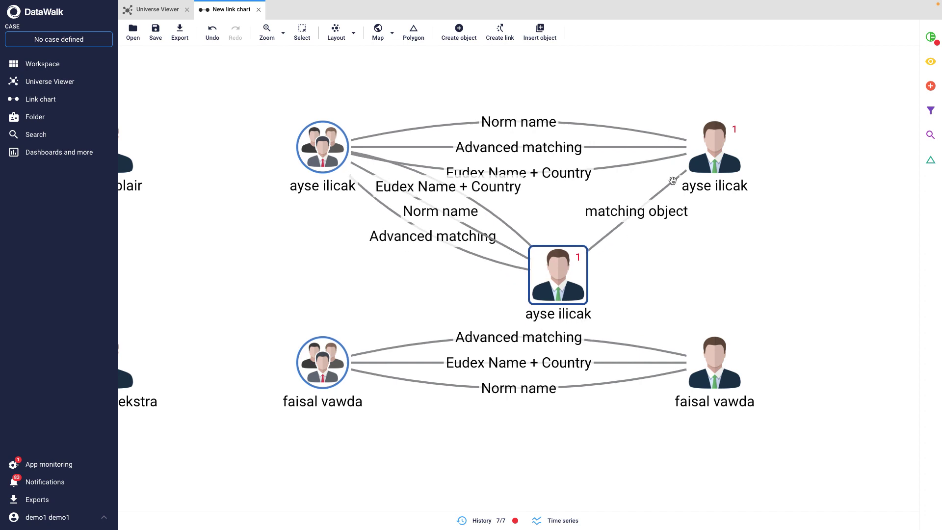
right_click(720, 140)
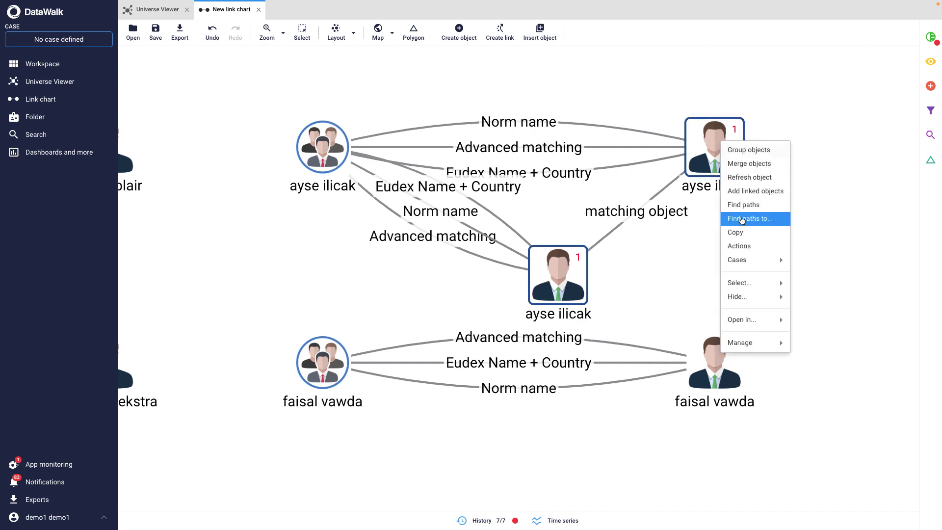
left_click(741, 168)
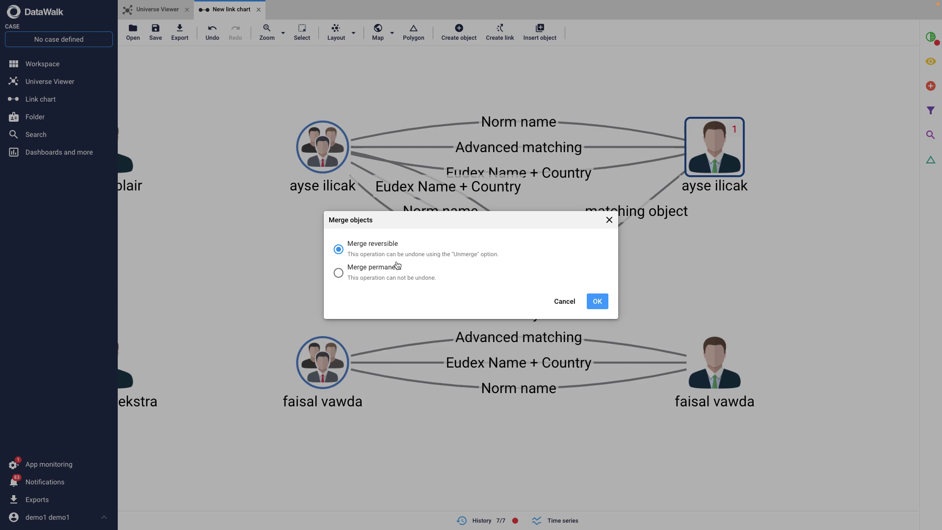
left_click(399, 285)
left_click(610, 221)
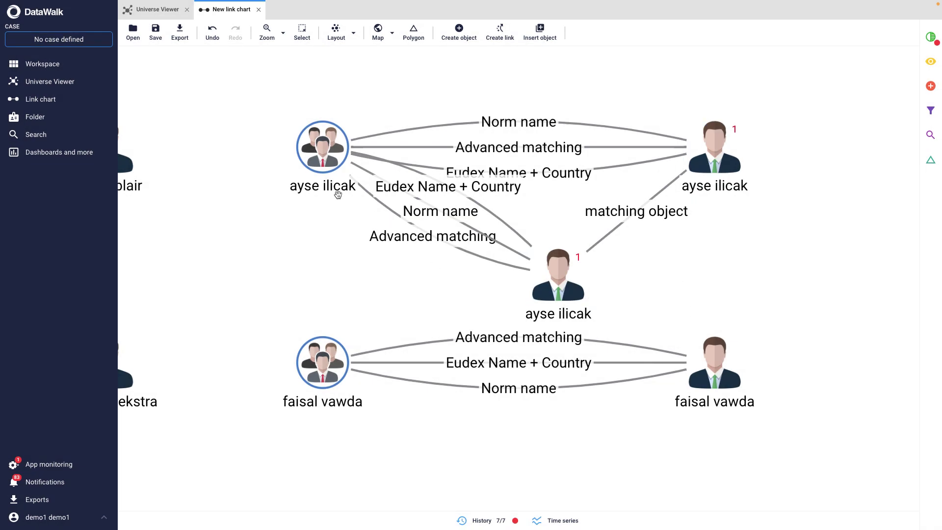
left_click(157, 10)
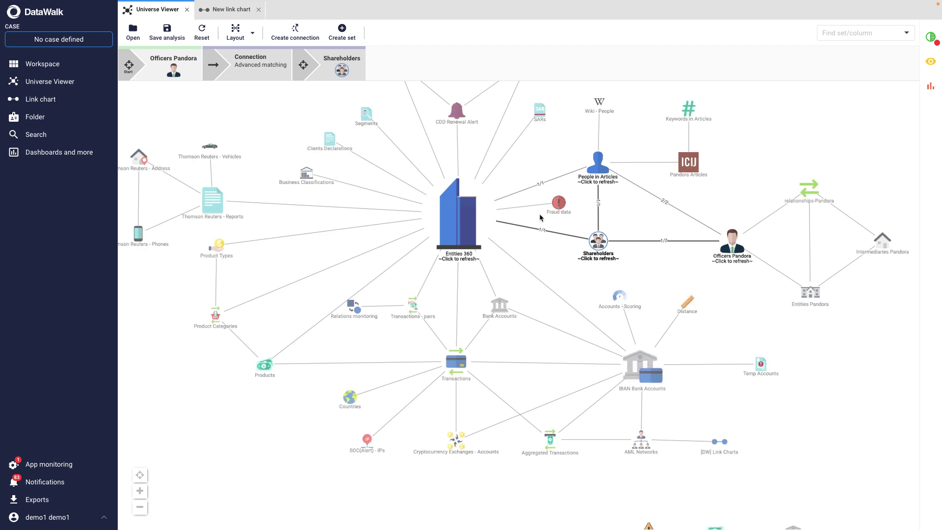
Add Entities 360 (34), Transactions (22,771) and IBAN Bank Accounts to the traced path.
left_click(456, 229)
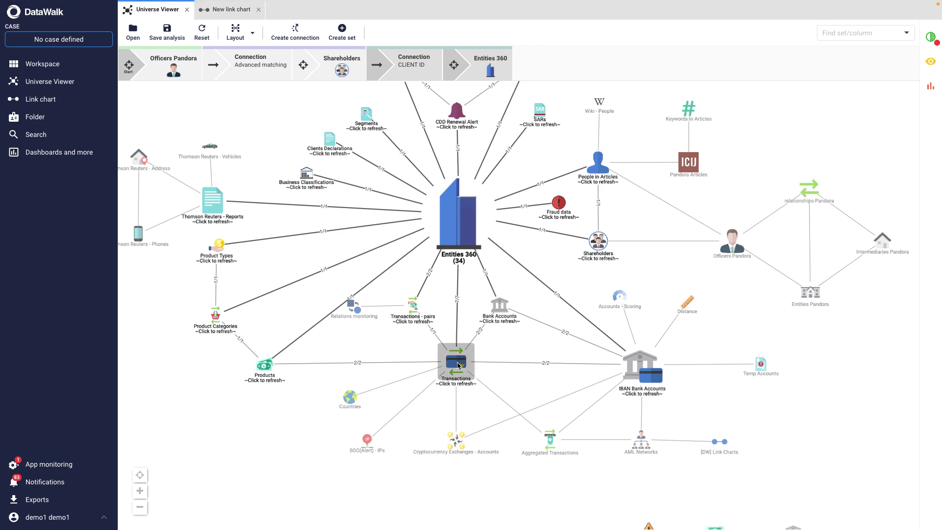
left_click(458, 365)
left_click(646, 372)
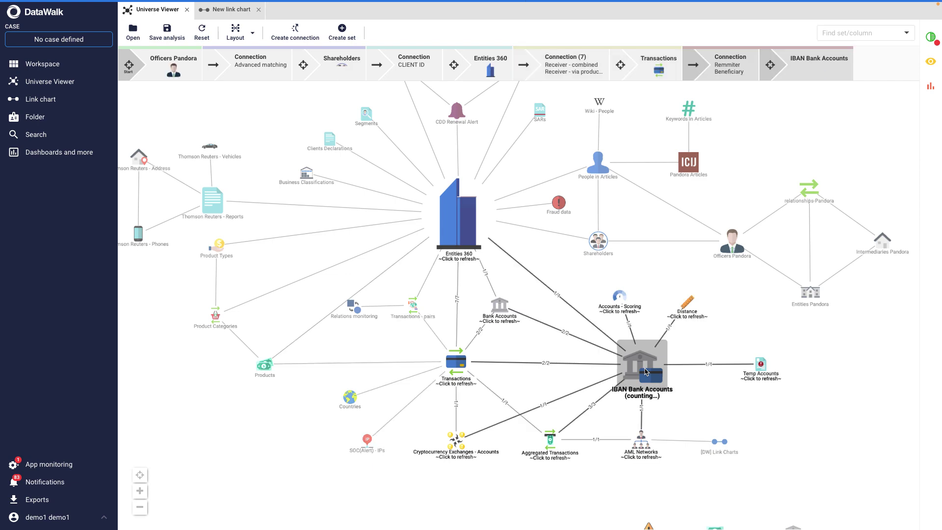
right_click(647, 372)
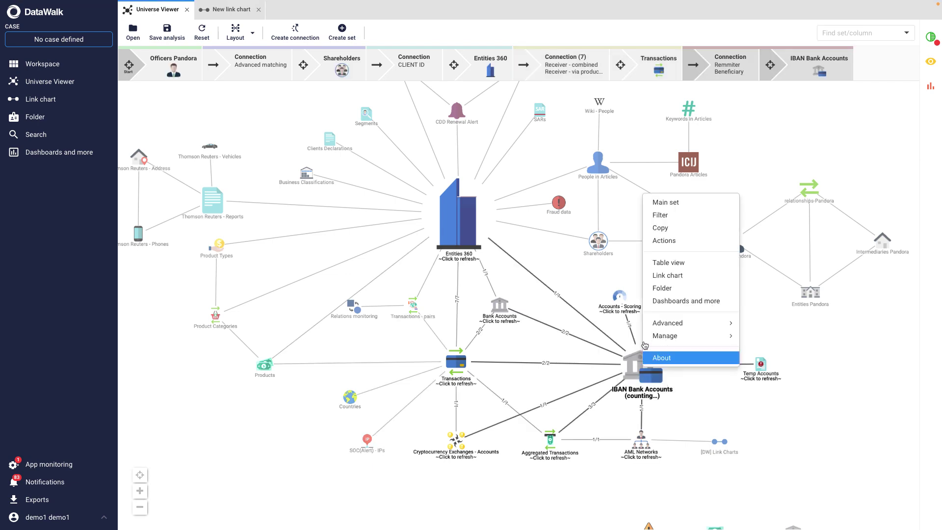
Show the path's IBAN Bank Accounts as a 3,283-record table.
left_click(664, 263)
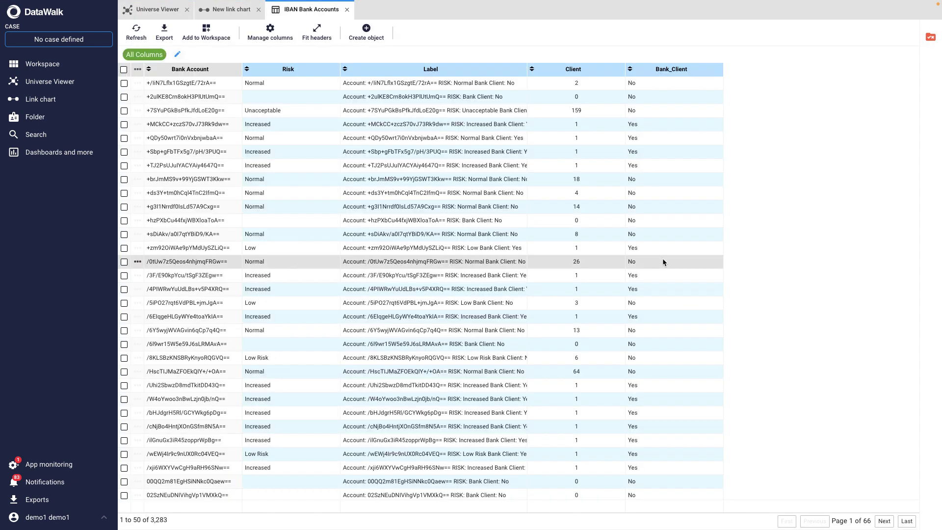